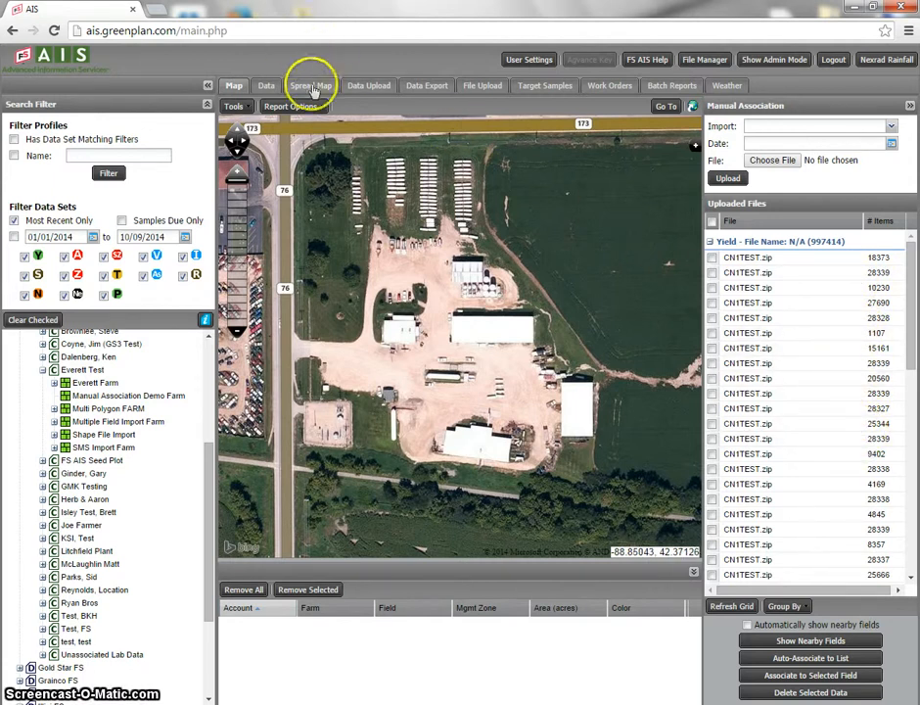
pyautogui.click(364, 85)
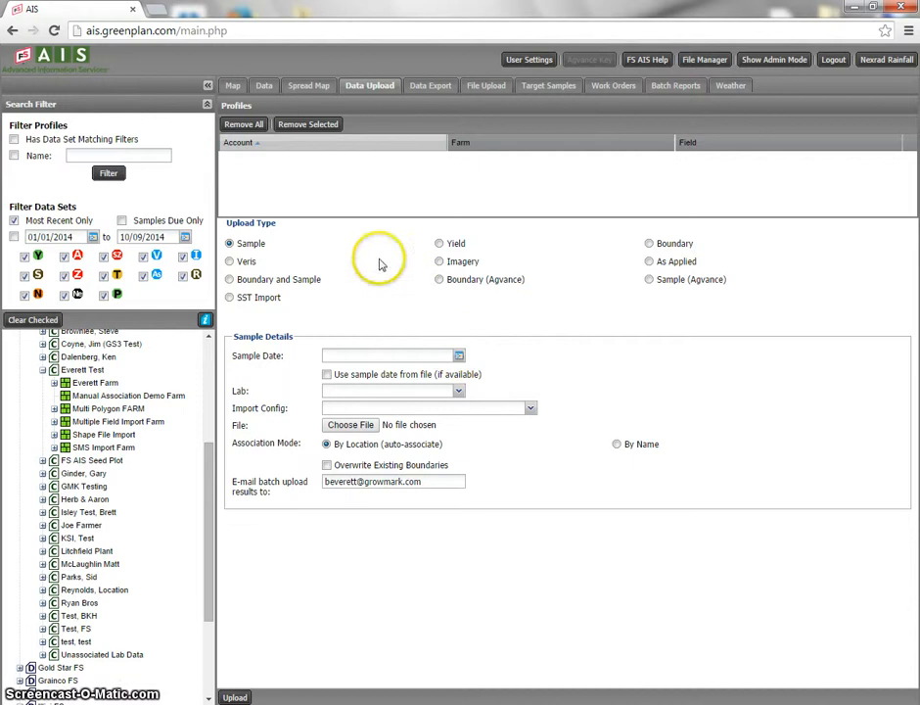
pyautogui.click(233, 86)
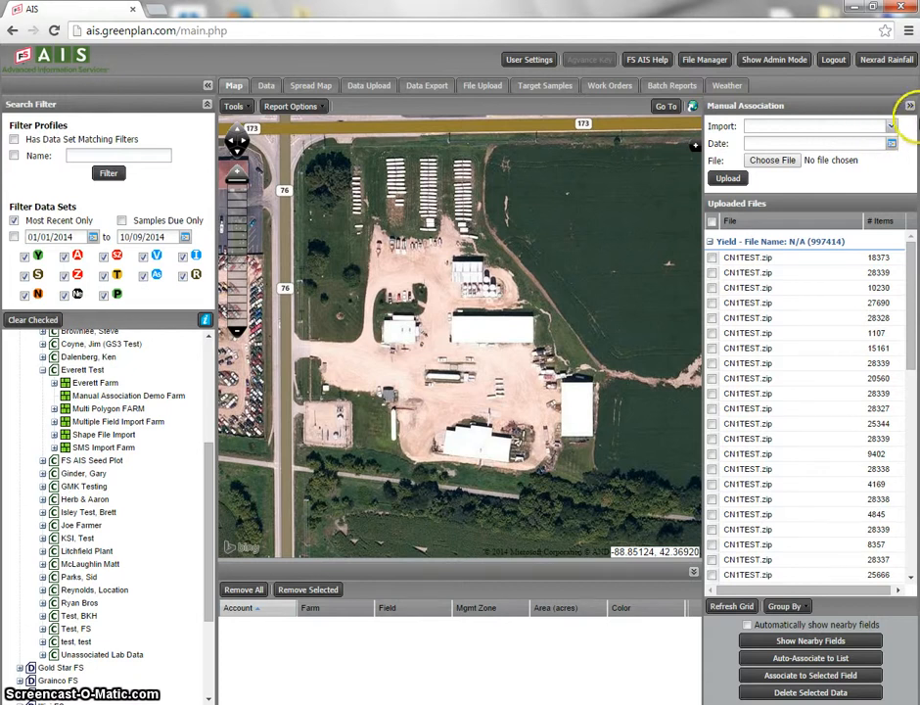
# Set the manual association import to Raw Yield Import, using the date and crop from the file.
pyautogui.click(892, 129)
pyautogui.moveTo(896, 154); pyautogui.dragTo(901, 179)
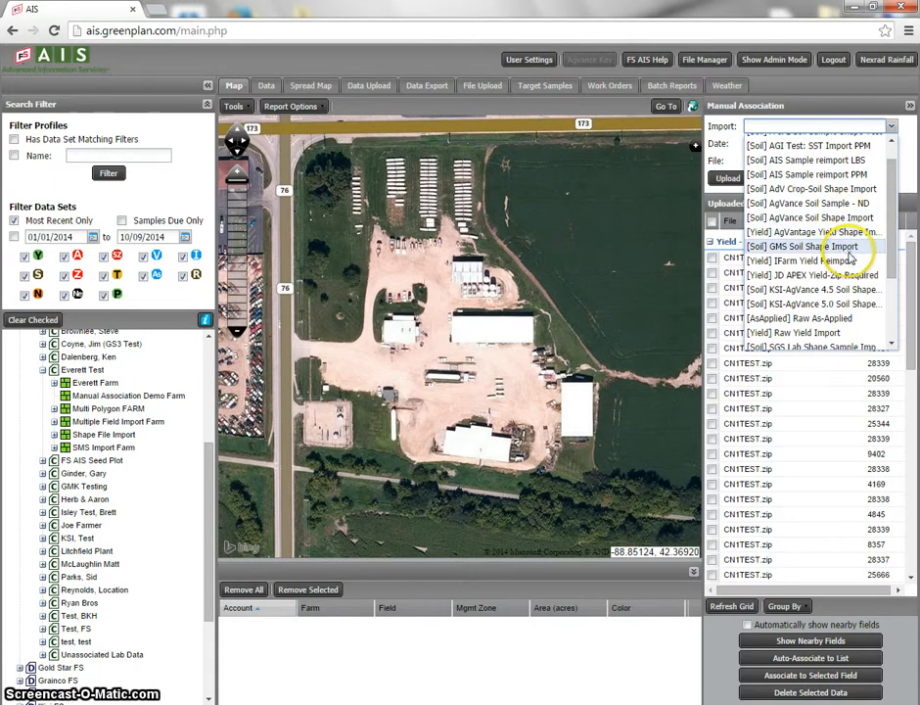
pyautogui.scroll(-3, 844, 257)
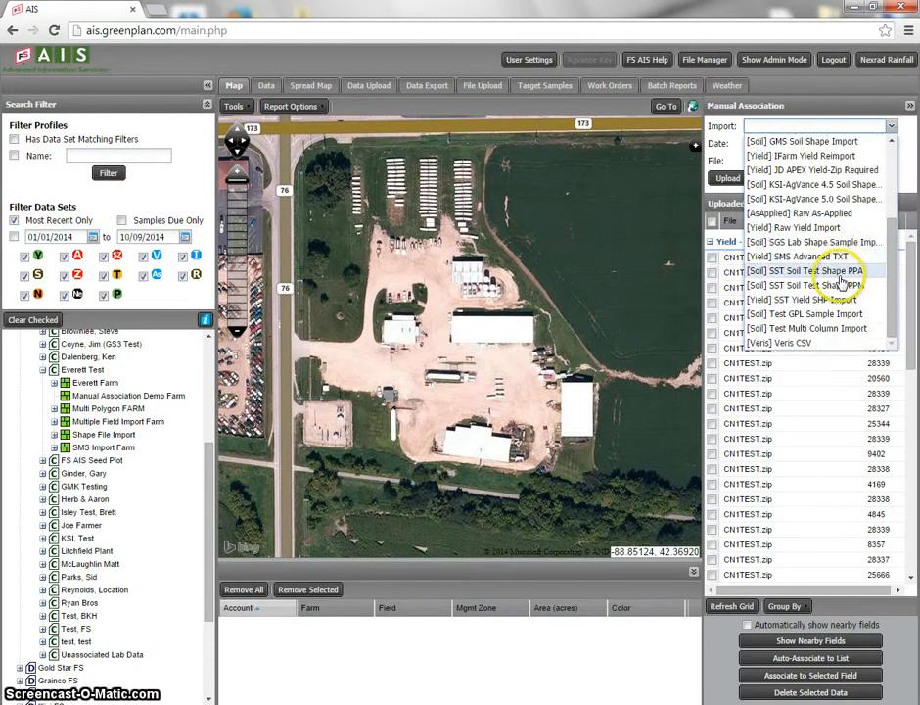
pyautogui.click(821, 227)
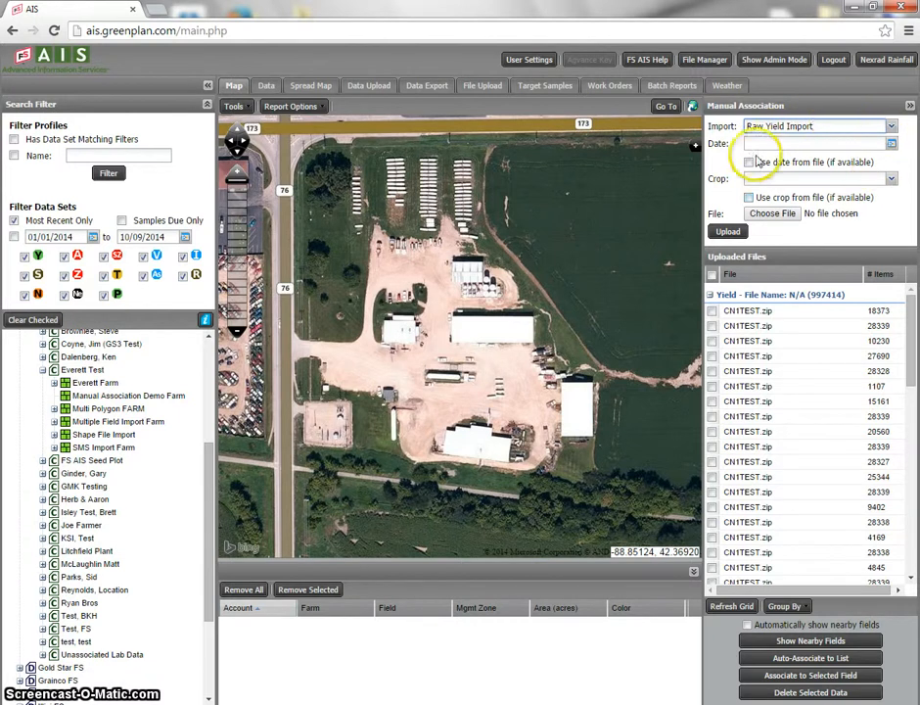
pyautogui.click(750, 162)
pyautogui.click(750, 198)
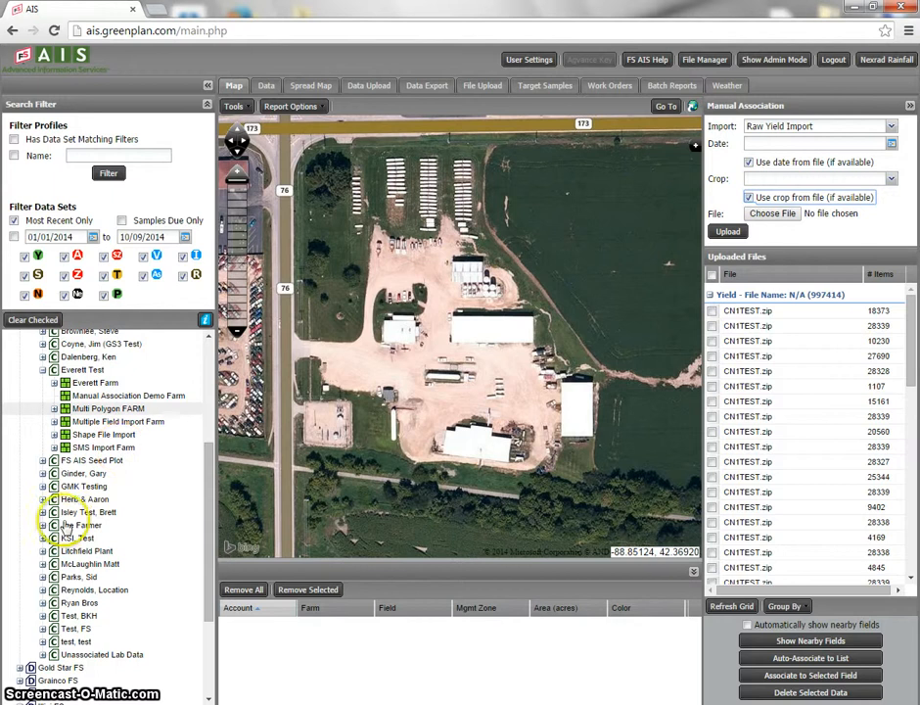
# Choose 131121O0.cn1.zip from the AgVantage FS TEST DATA folder as the file for the import.
pyautogui.click(793, 217)
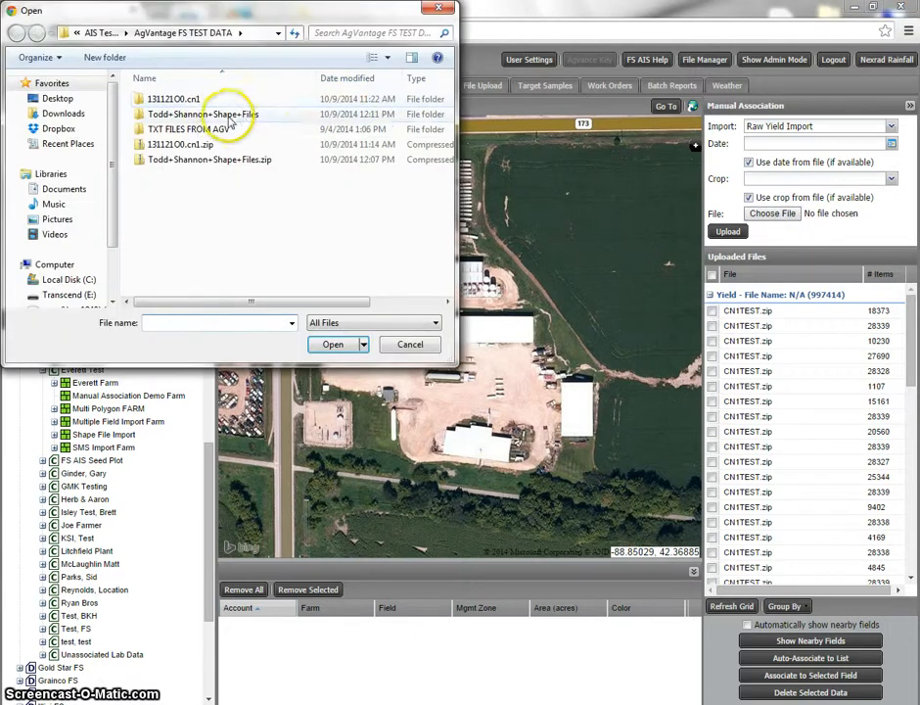
pyautogui.click(186, 144)
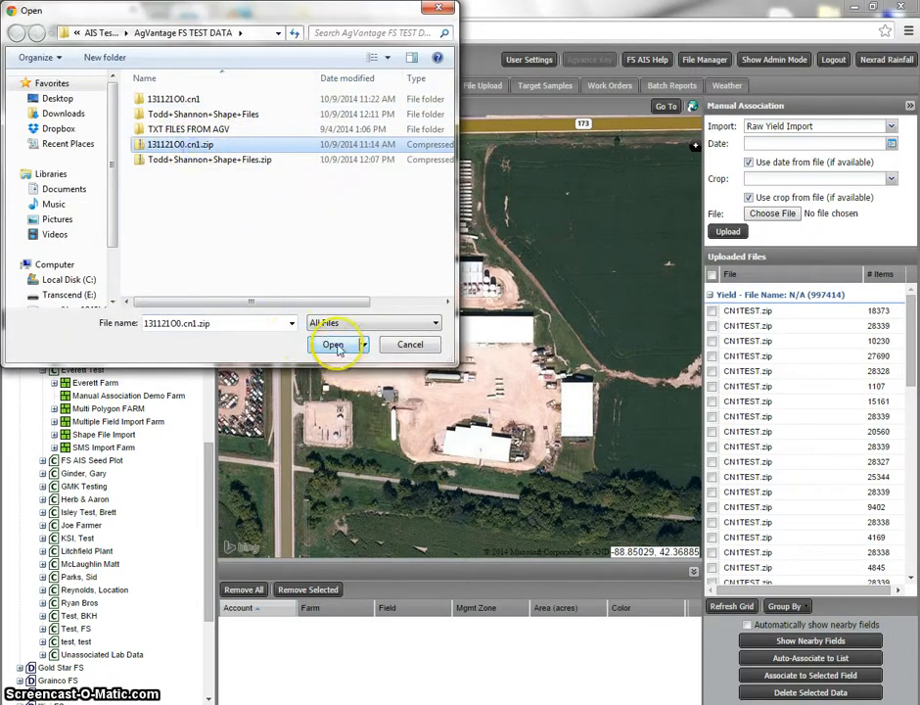
pyautogui.click(334, 345)
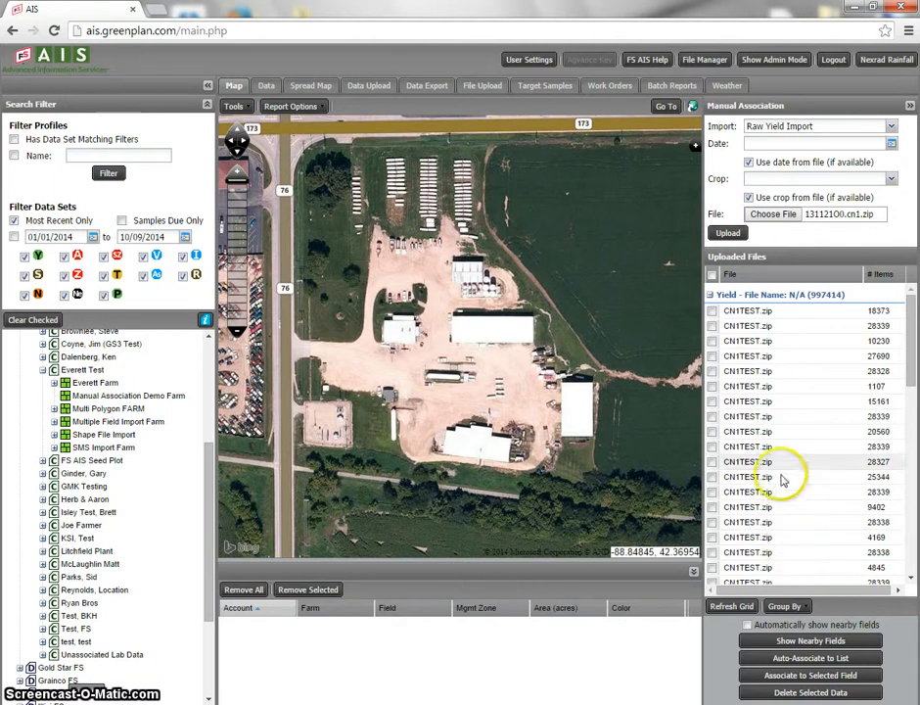
# Show the first uploaded CN1TEST.zip yield entry on the map.
pyautogui.click(713, 312)
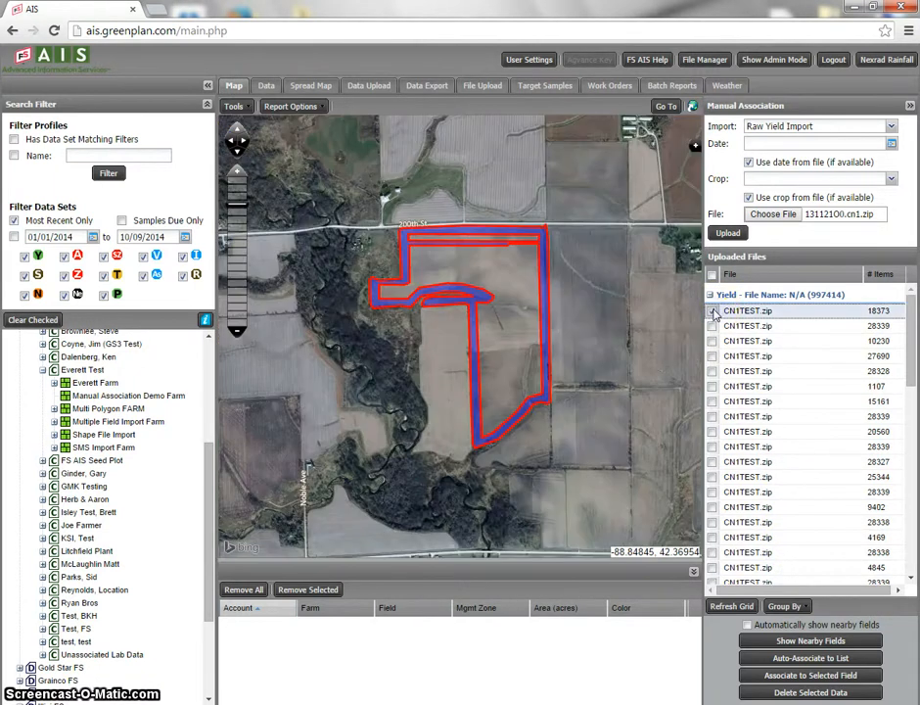
pyautogui.click(713, 311)
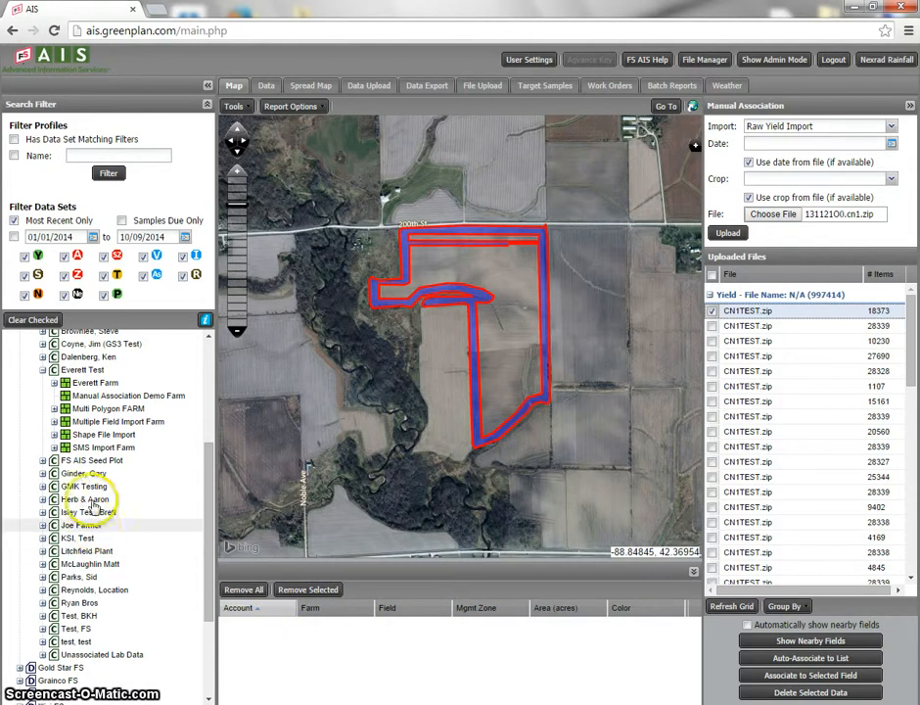
# Add four fields named temp 1, temp 2, temp 3 and temp 4 to the Manual Association Demo Farm.
pyautogui.rightClick(119, 398)
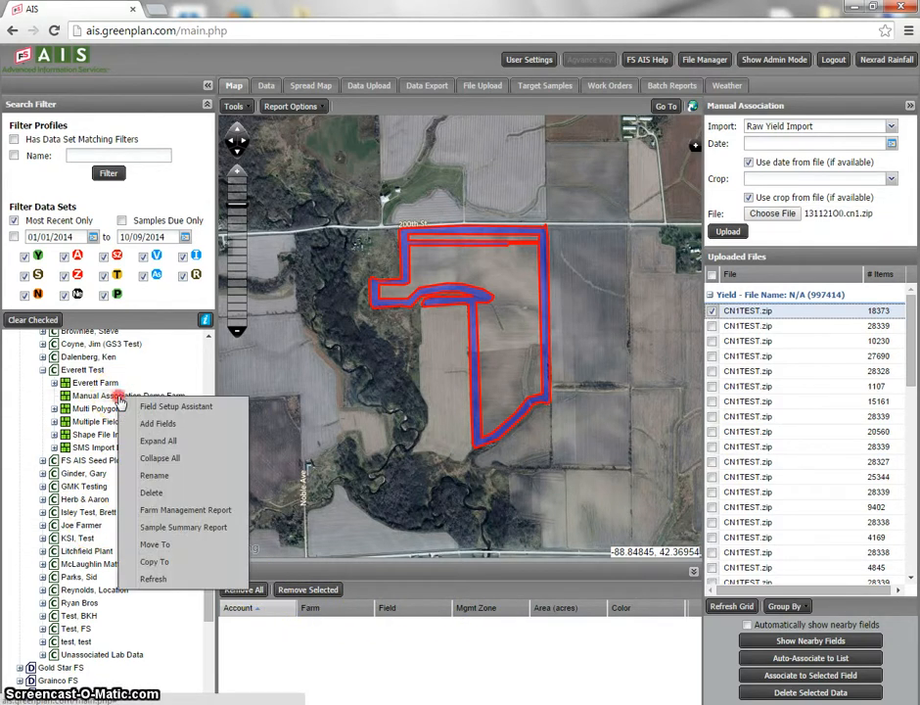
pyautogui.click(160, 425)
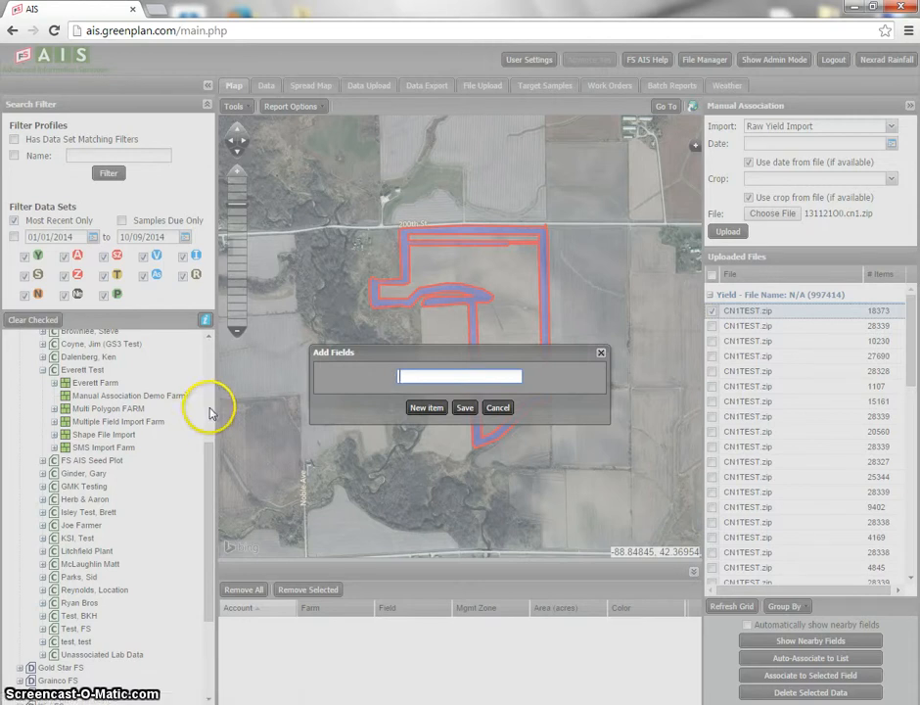
pyautogui.click(426, 408)
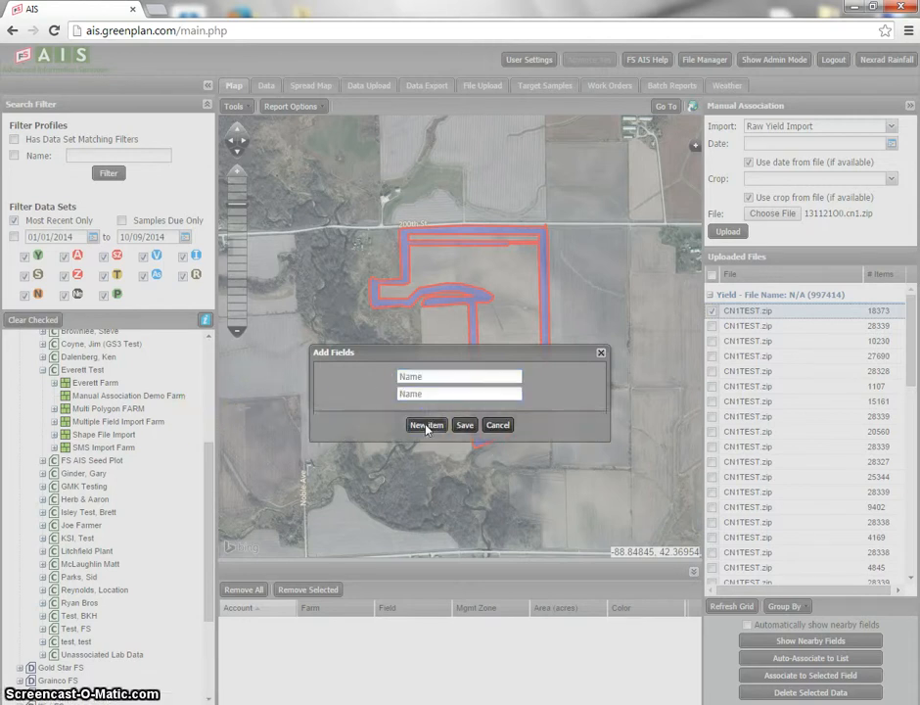
pyautogui.click(426, 428)
pyautogui.click(426, 443)
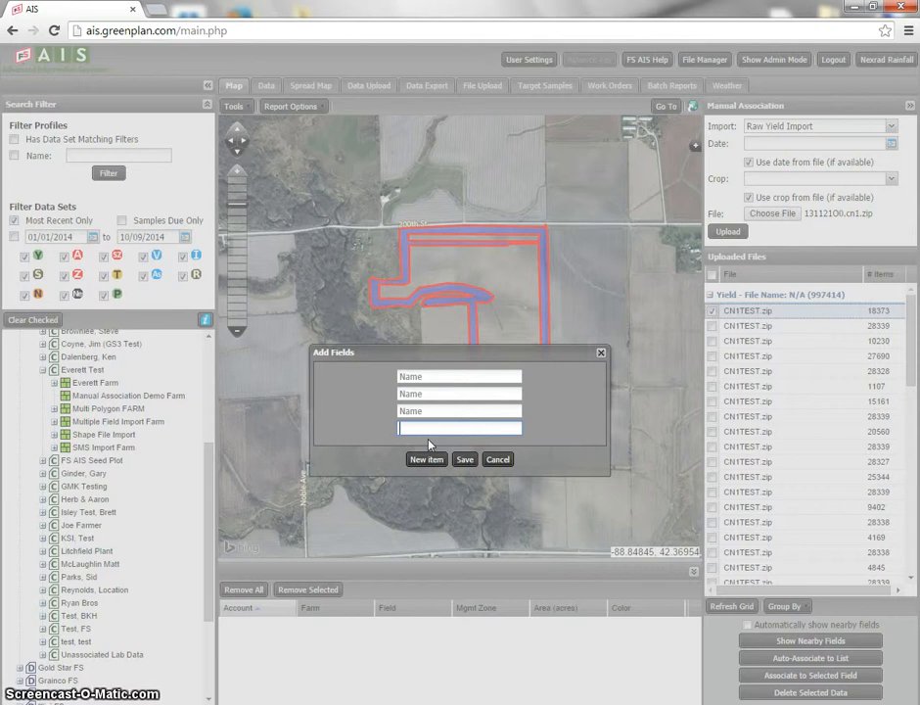
pyautogui.click(420, 378)
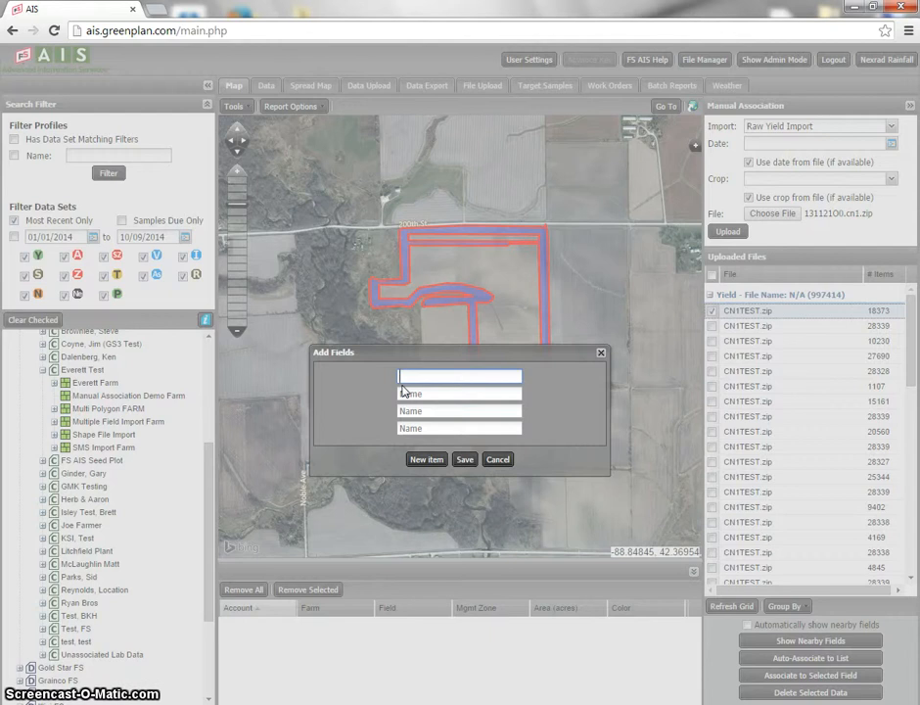
pyautogui.write('temp 1')
pyautogui.click(404, 392)
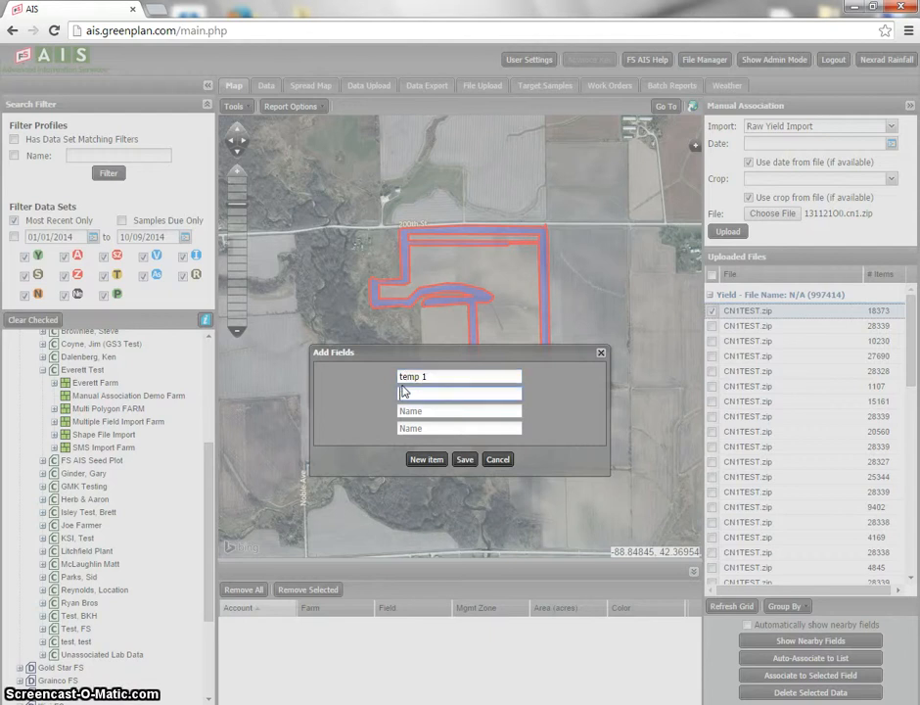
pyautogui.write('temp 4')
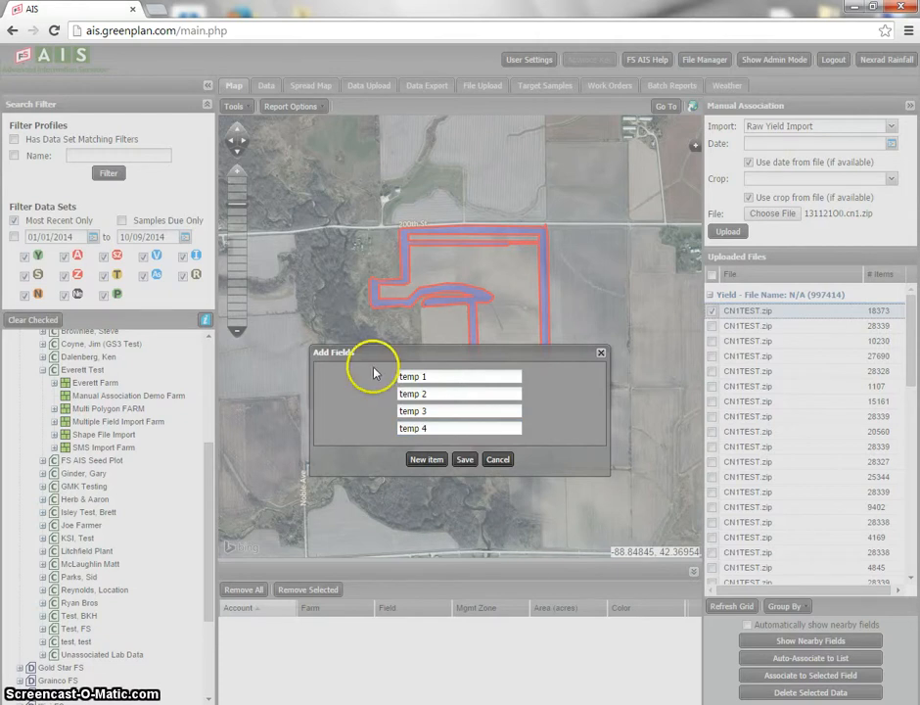
pyautogui.click(465, 460)
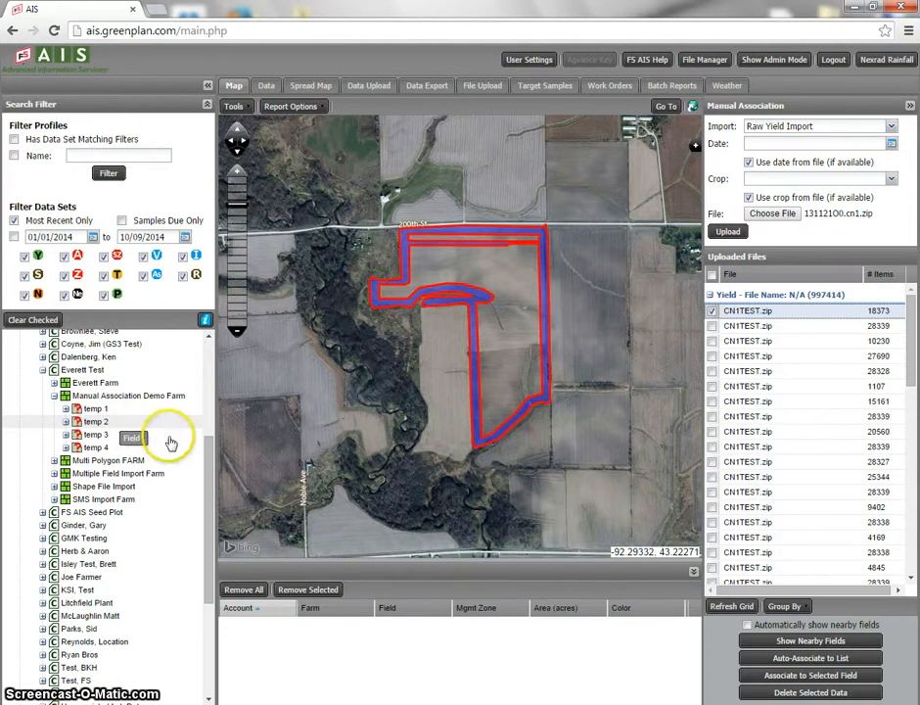
# Load all fields of the Manual Association Demo Farm into the map's field list and redisplay the first yield entry.
pyautogui.moveTo(157, 401); pyautogui.dragTo(355, 654)
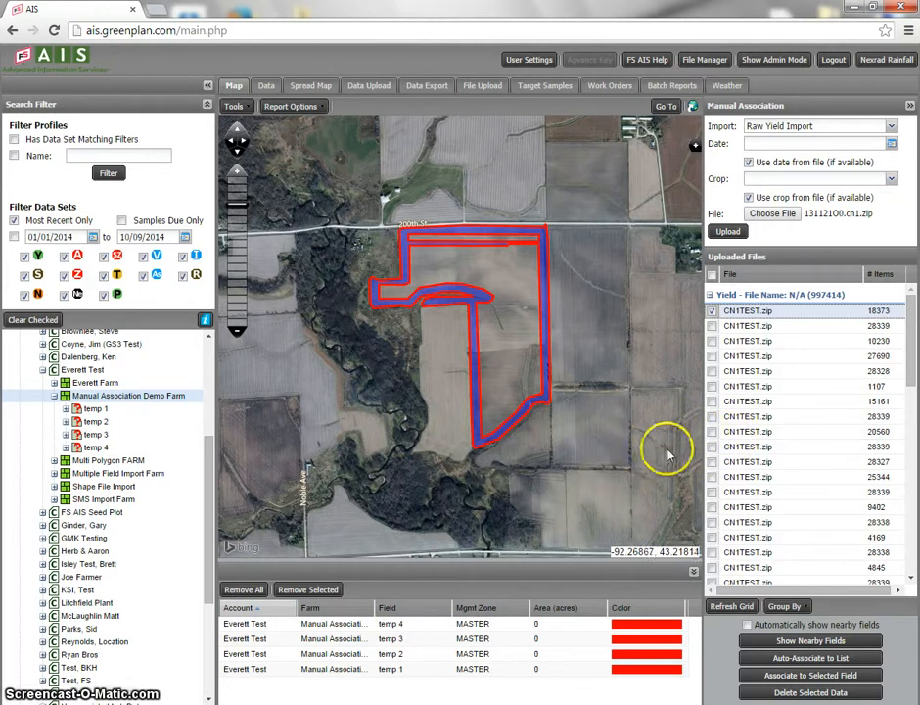
pyautogui.click(712, 310)
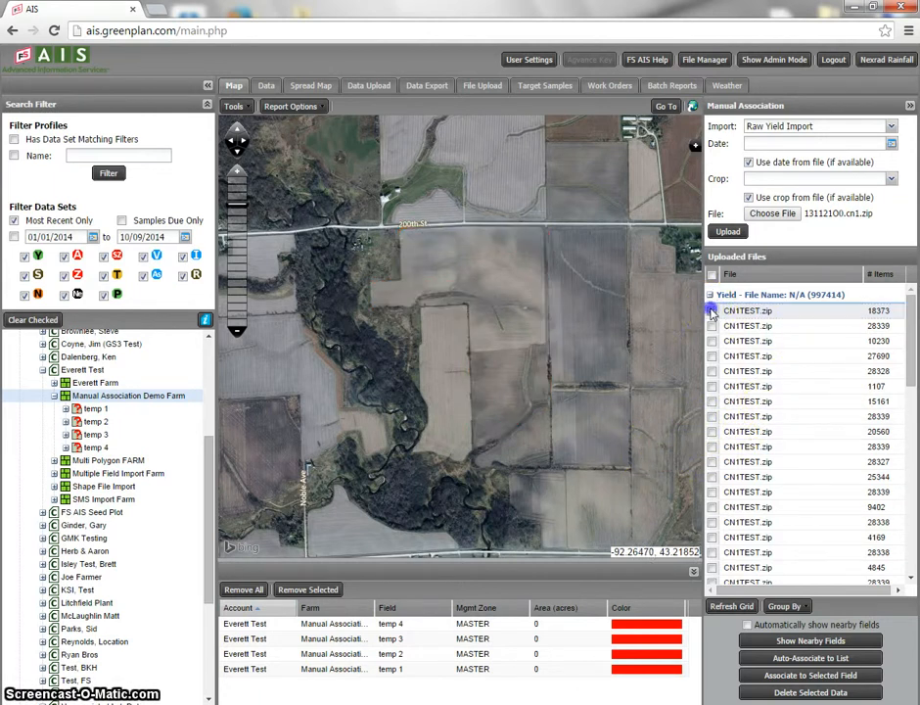
pyautogui.click(712, 310)
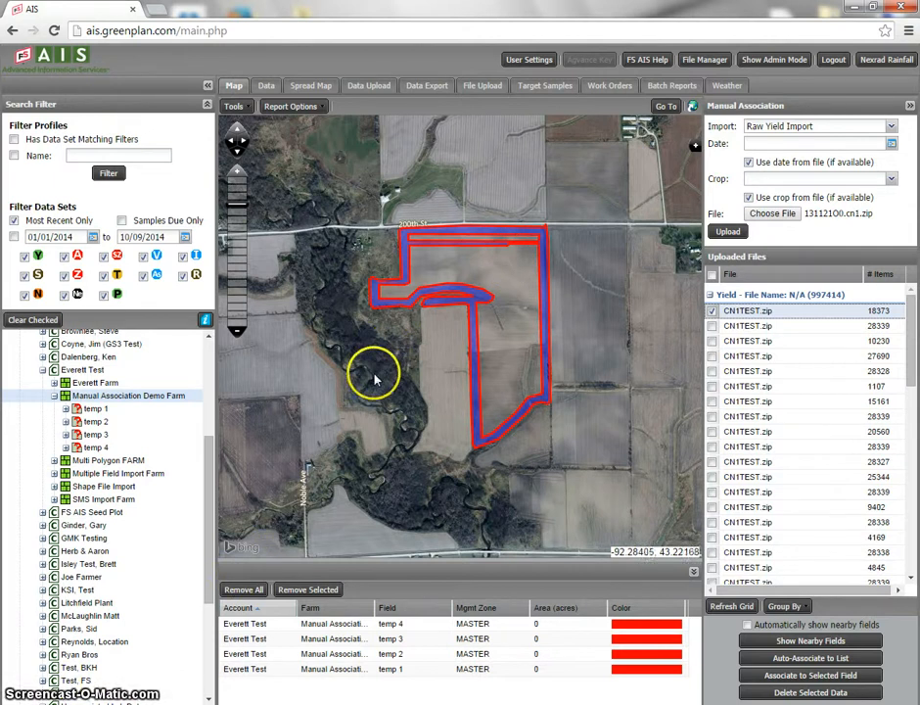
# Put the temp 1 field into boundary editing mode with the New CLU Boundary function.
pyautogui.click(328, 670)
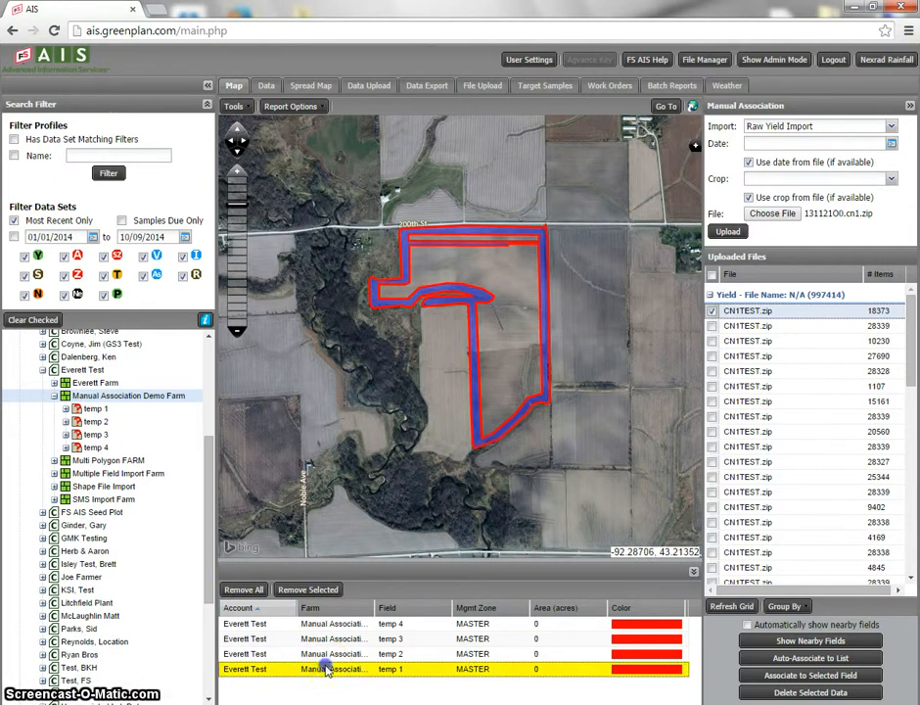
pyautogui.click(235, 106)
pyautogui.click(264, 230)
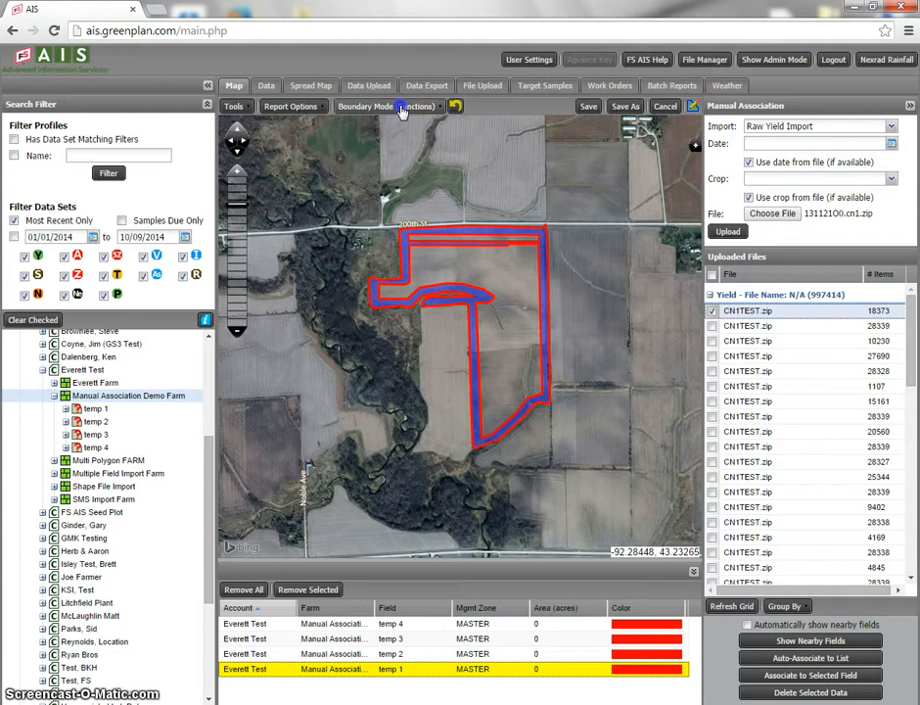
pyautogui.click(397, 106)
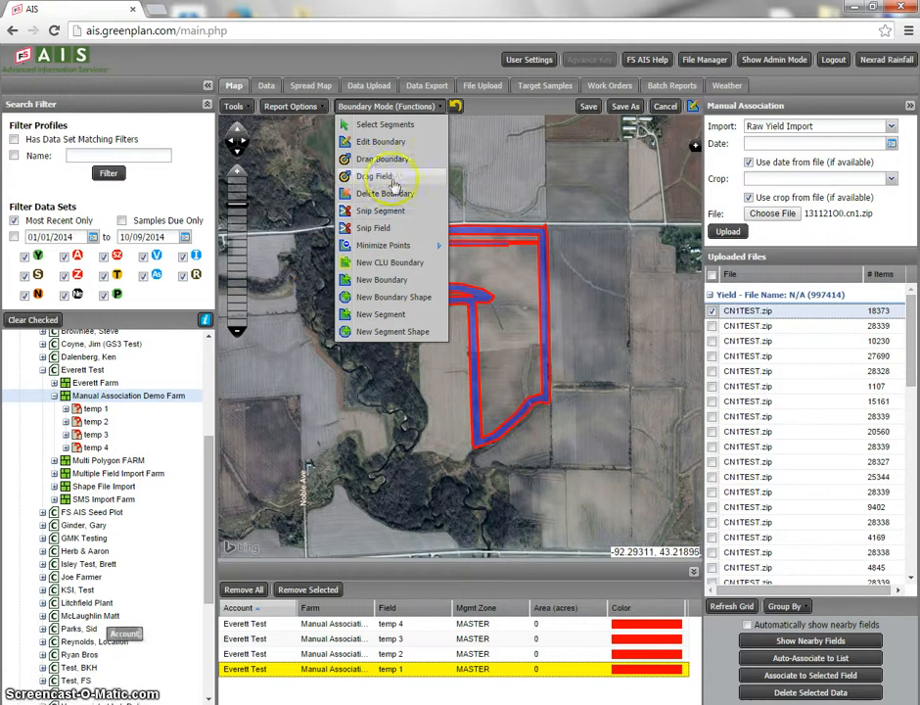
pyautogui.click(389, 264)
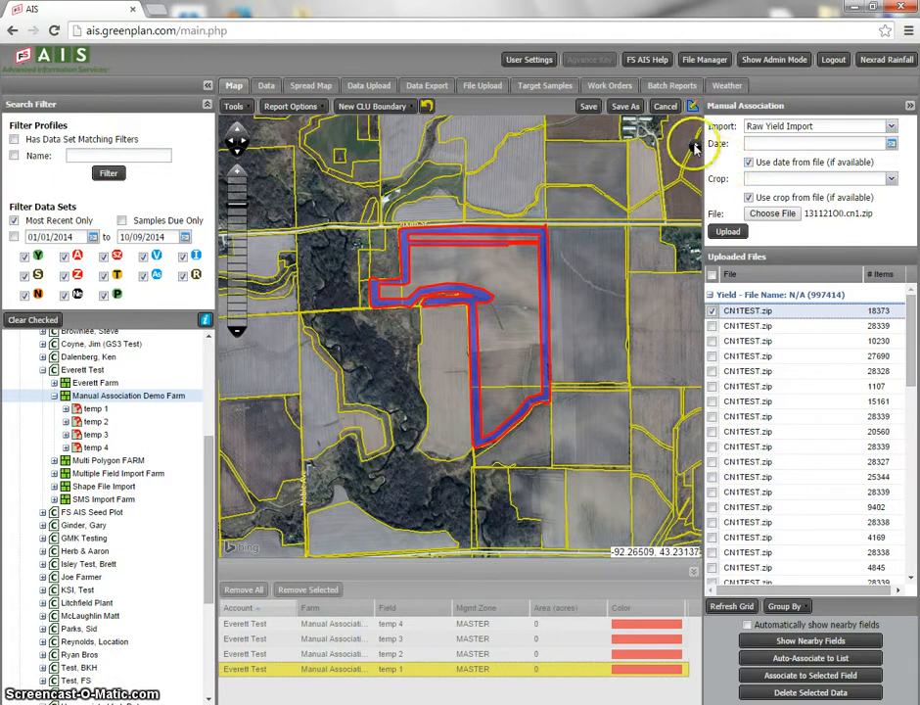
# Check the map overlays for the CLU - 2009 layer.
pyautogui.click(695, 146)
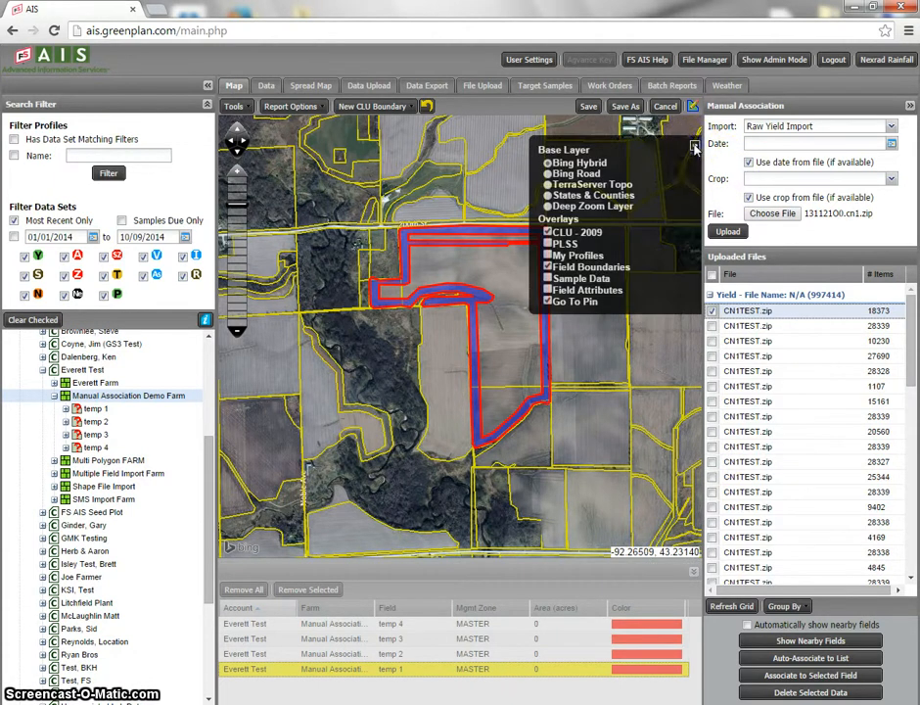
pyautogui.click(547, 232)
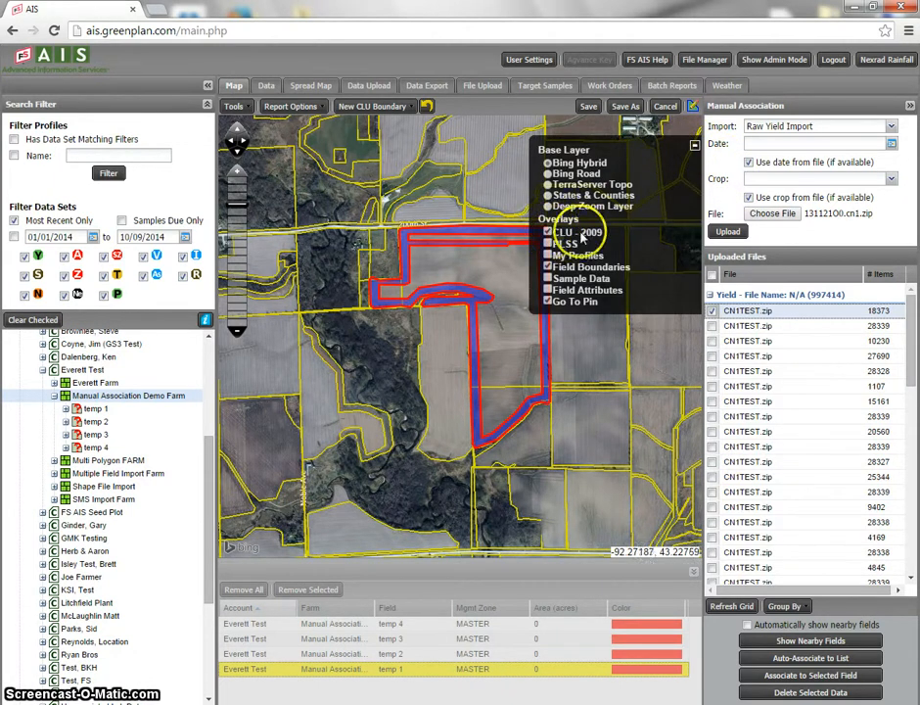
pyautogui.click(694, 145)
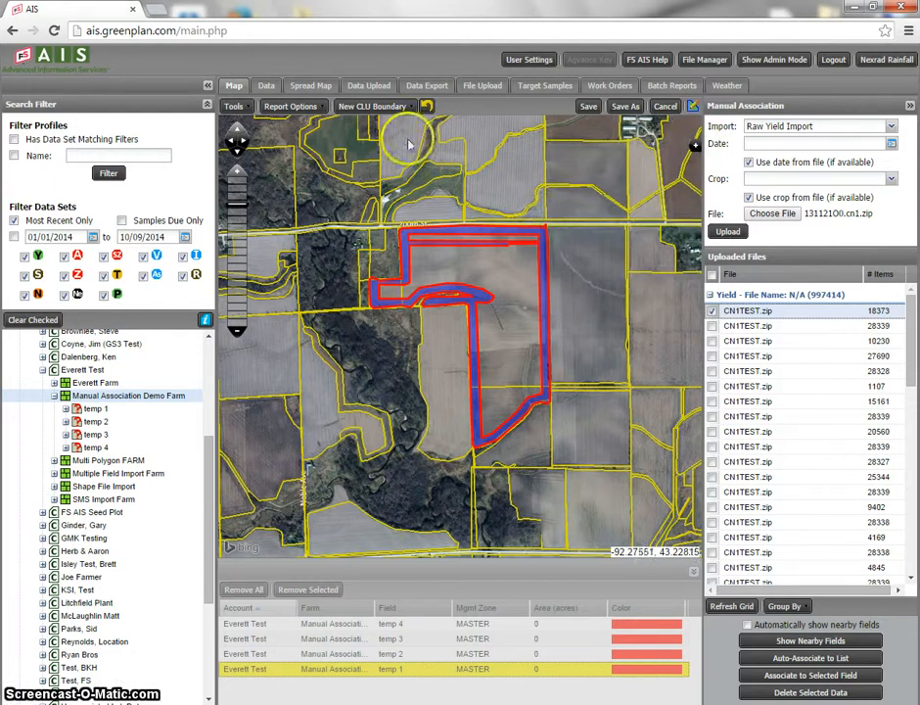
# Add the large CLU polygon inside the yield outline to temp 1's boundary, and try adding the small area on its west side.
pyautogui.click(380, 108)
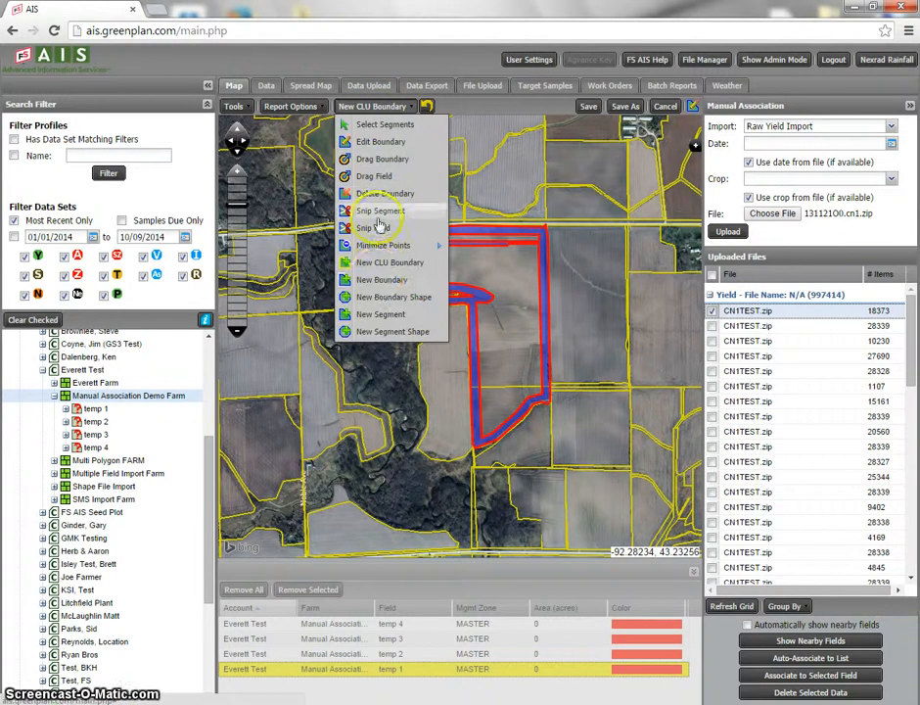
pyautogui.click(389, 264)
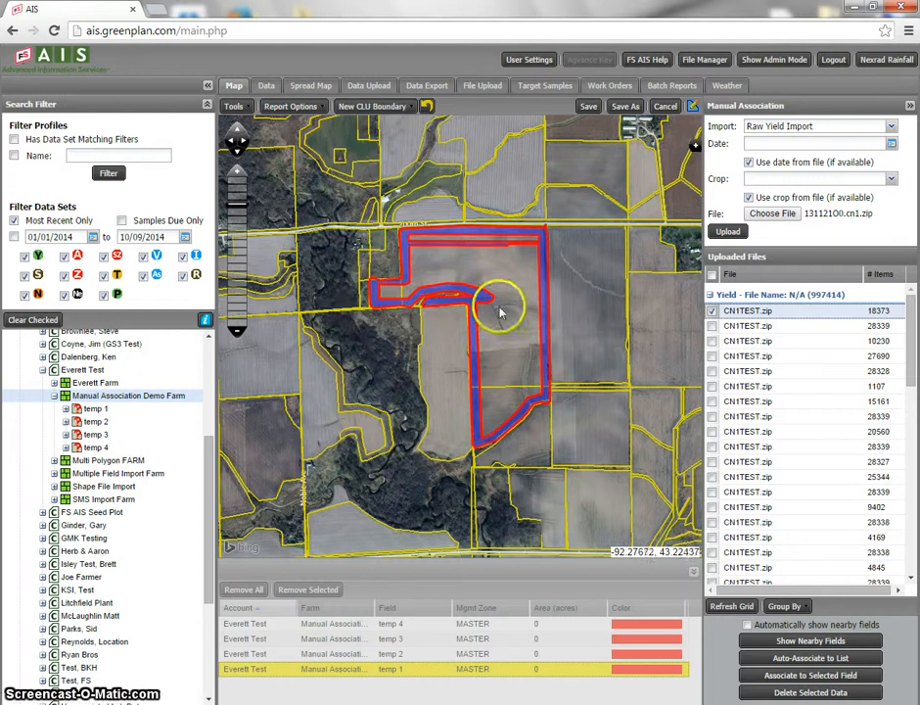
pyautogui.click(503, 274)
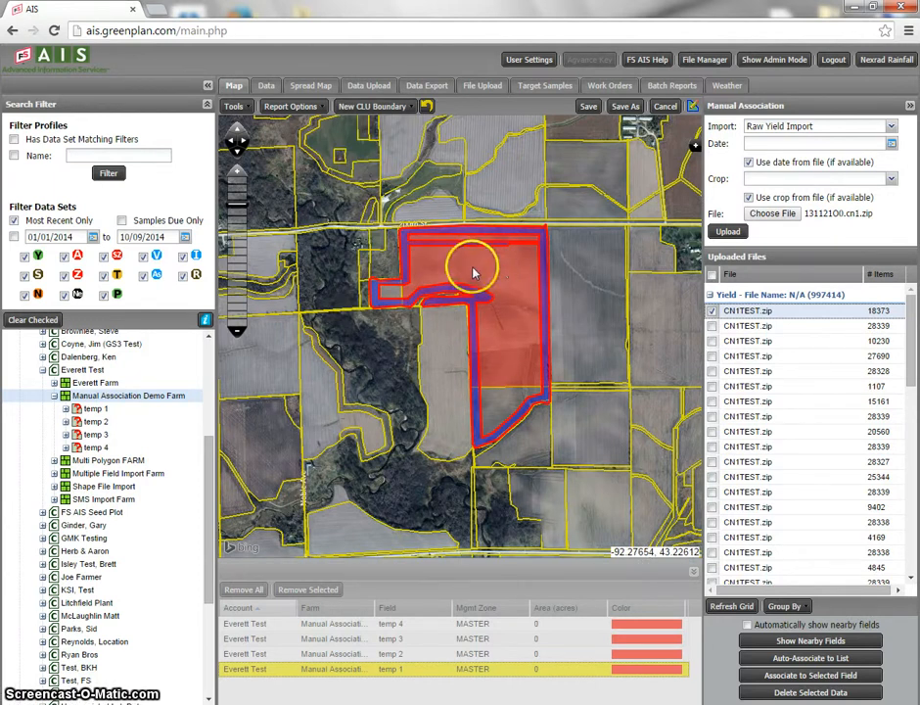
pyautogui.click(392, 292)
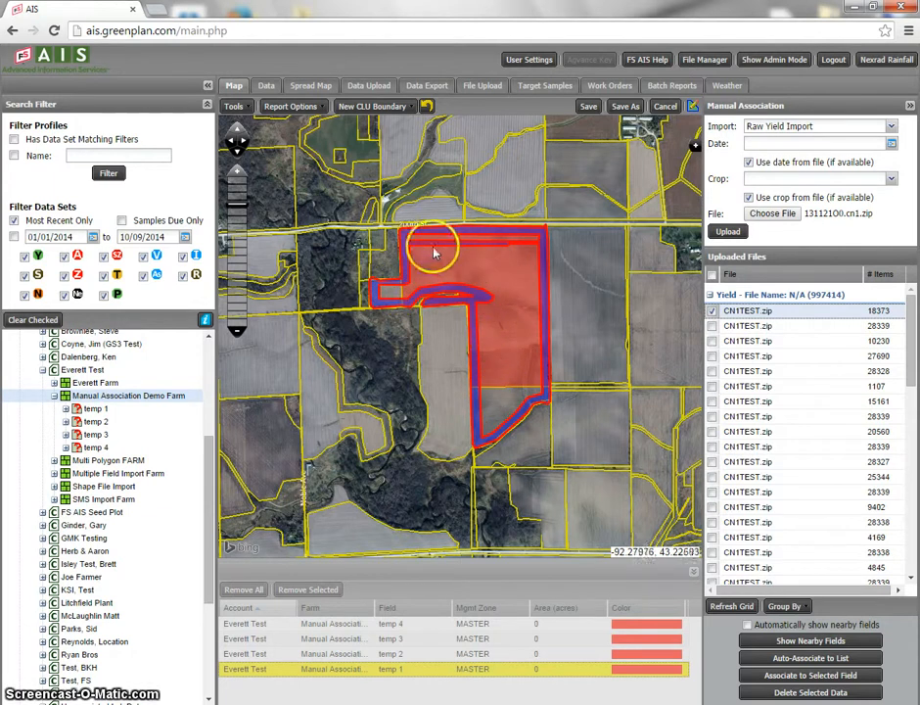
pyautogui.click(393, 292)
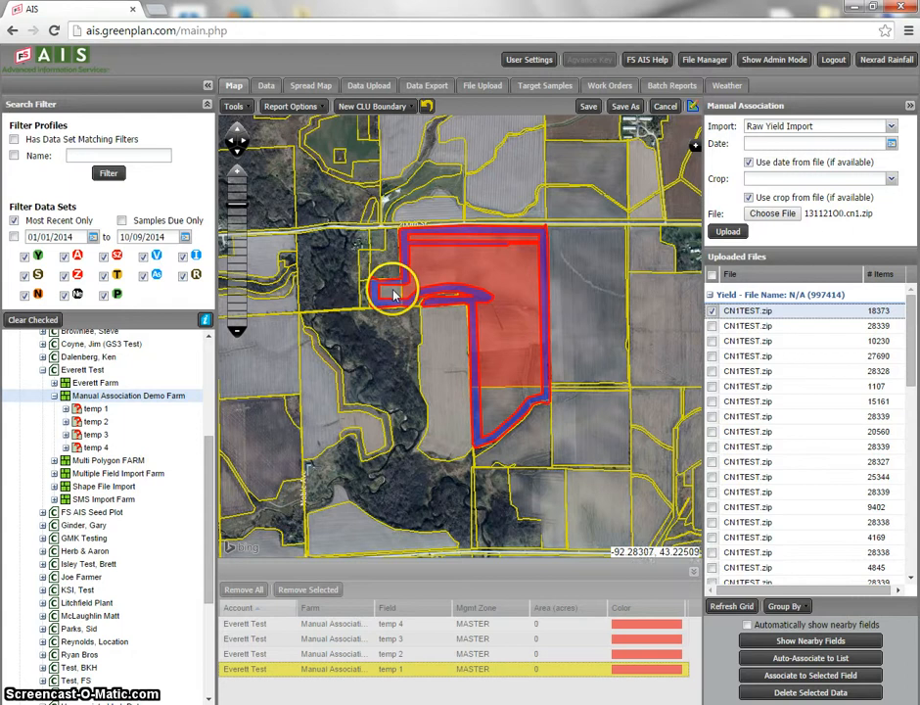
# Add the small west CLU area and the remaining CLU areas inside the yield outline to temp 1's boundary with New CLU Boundary.
pyautogui.click(371, 107)
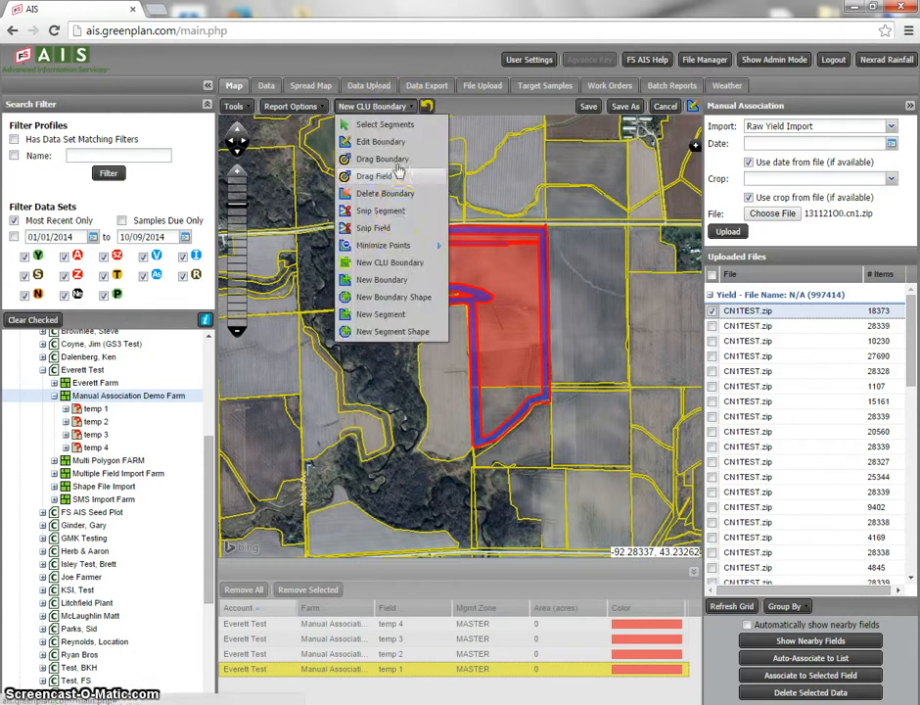
pyautogui.click(386, 264)
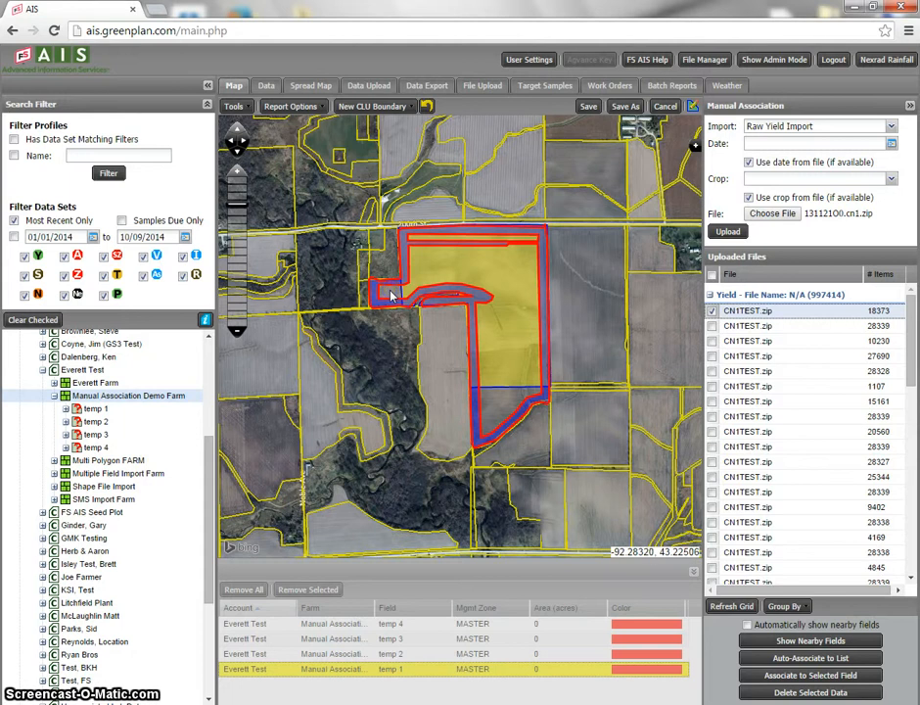
pyautogui.click(393, 107)
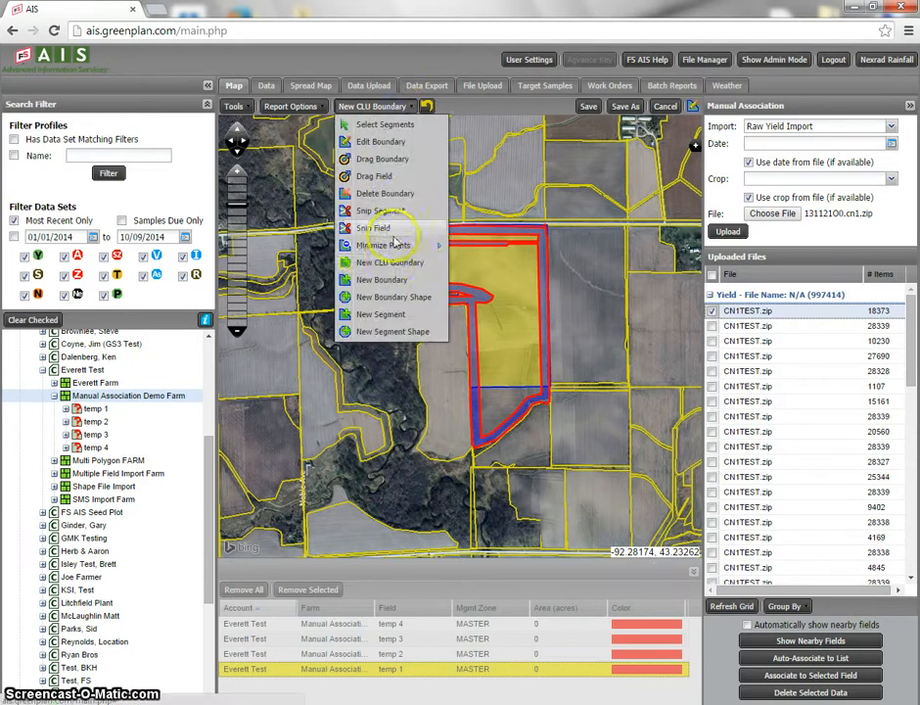
pyautogui.click(390, 263)
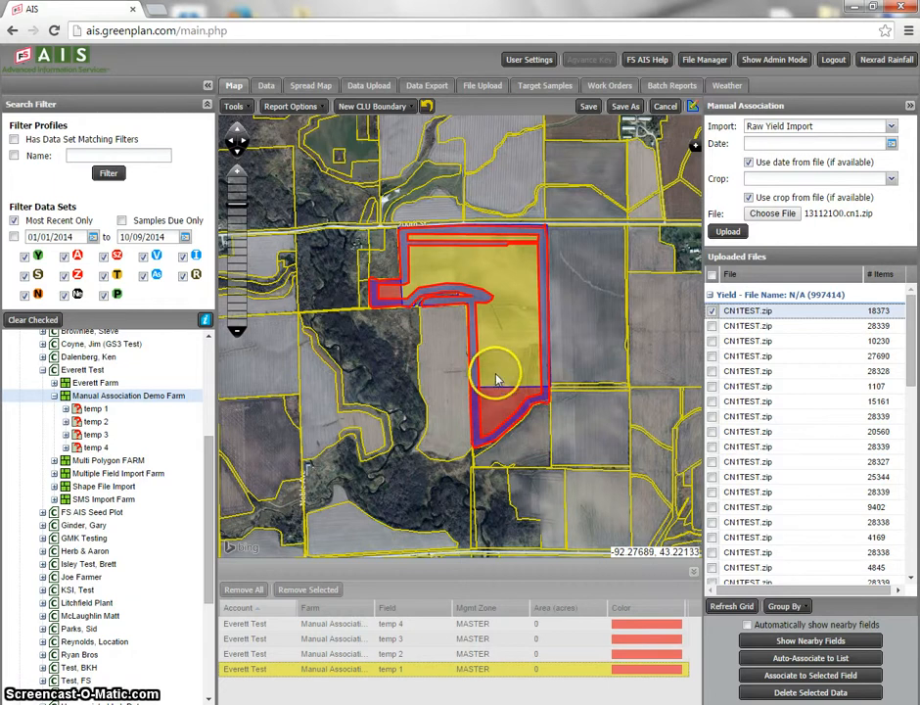
pyautogui.click(395, 106)
pyautogui.click(392, 264)
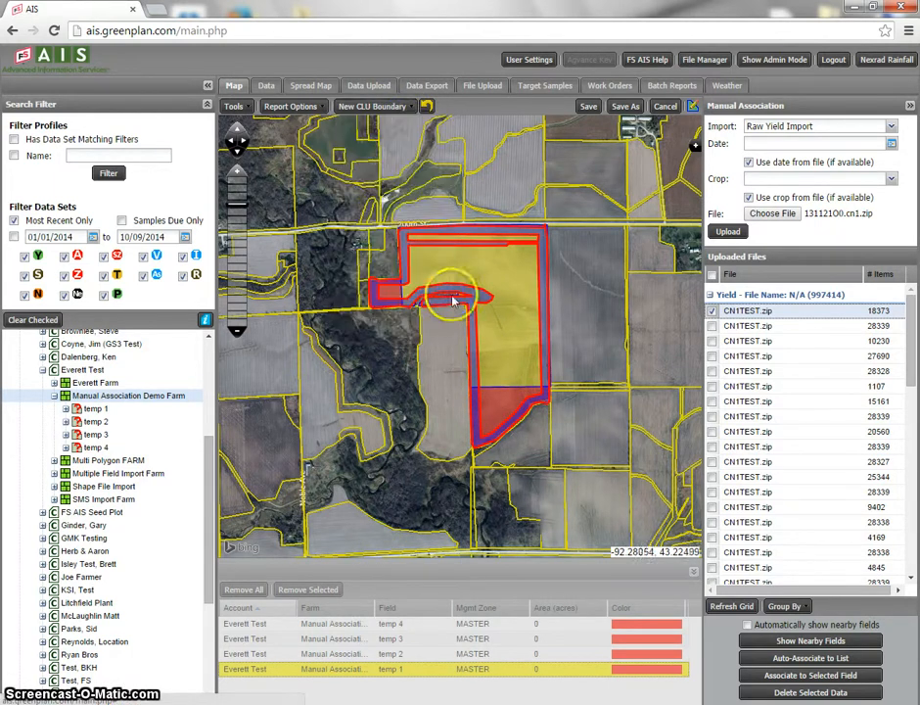
pyautogui.click(497, 236)
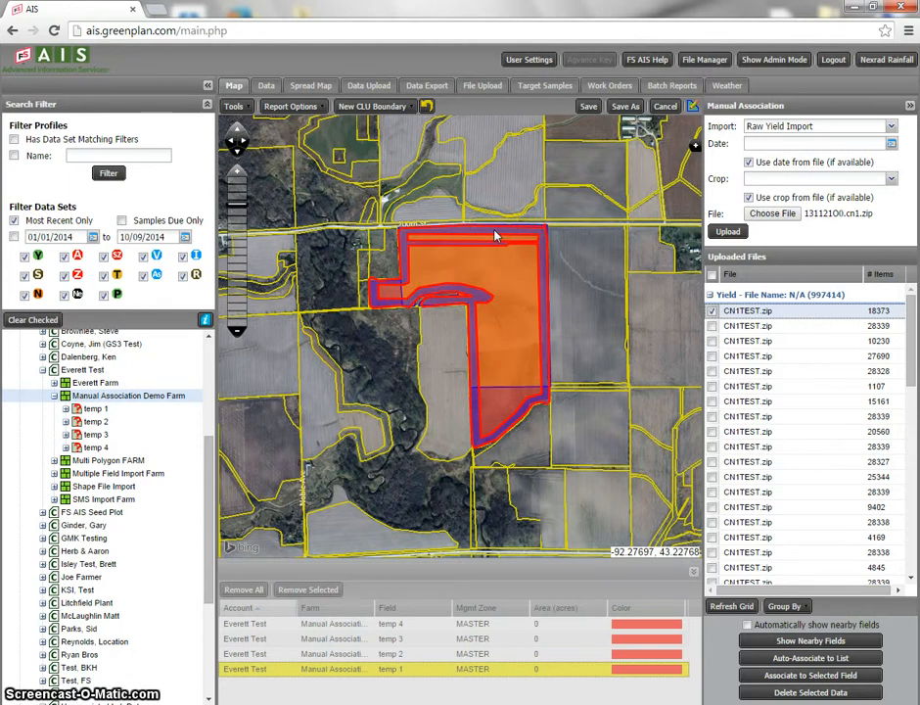
# Save temp 1's new boundary over the existing one and associate the checked first yield entry to temp 1.
pyautogui.click(589, 107)
pyautogui.moveTo(468, 313); pyautogui.dragTo(485, 205)
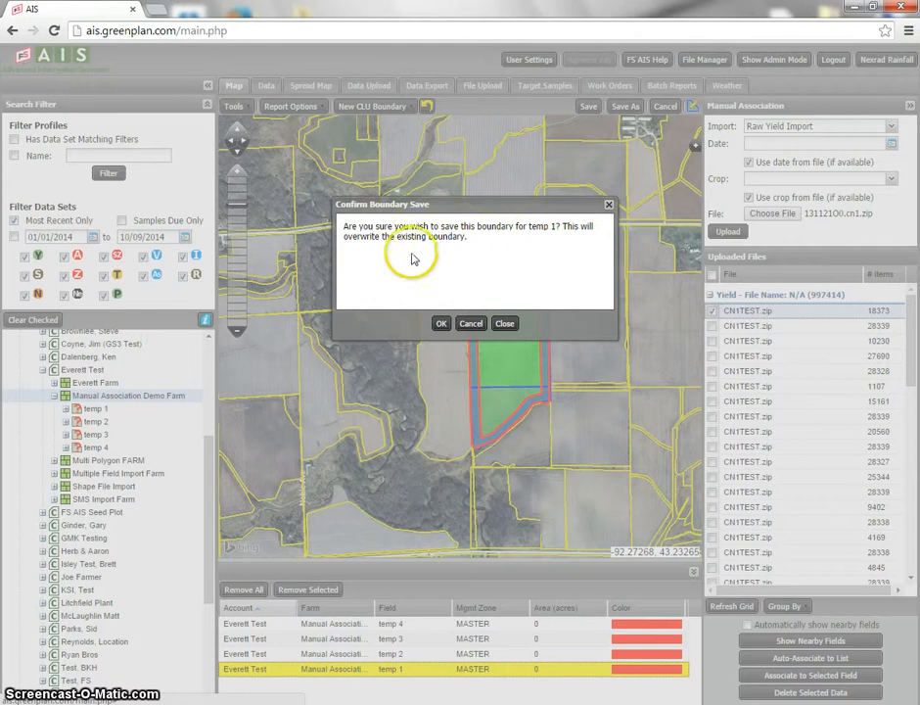
pyautogui.click(441, 324)
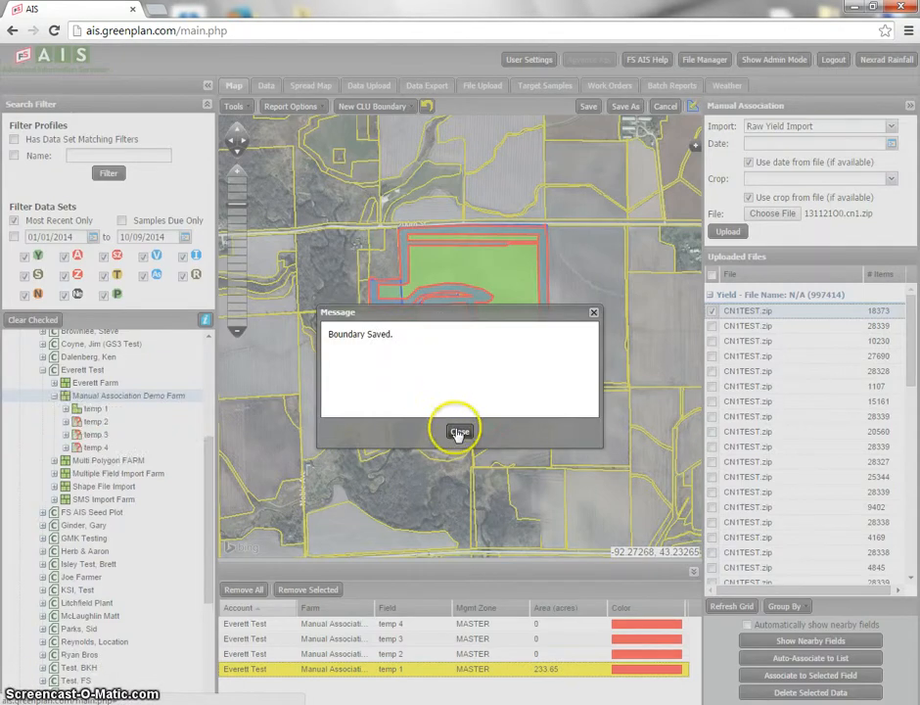
pyautogui.click(459, 433)
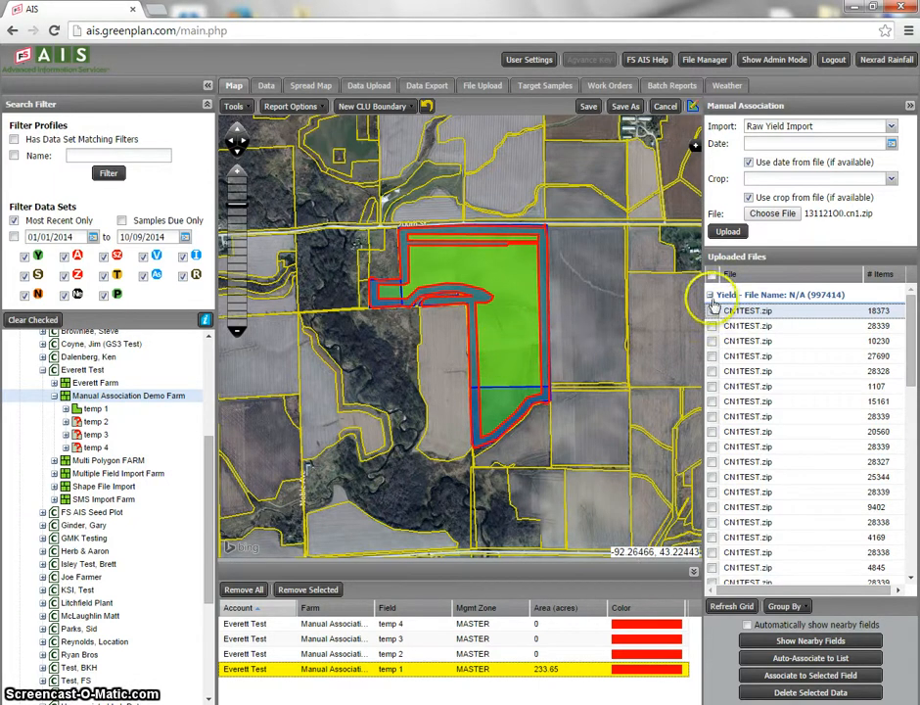
pyautogui.click(800, 678)
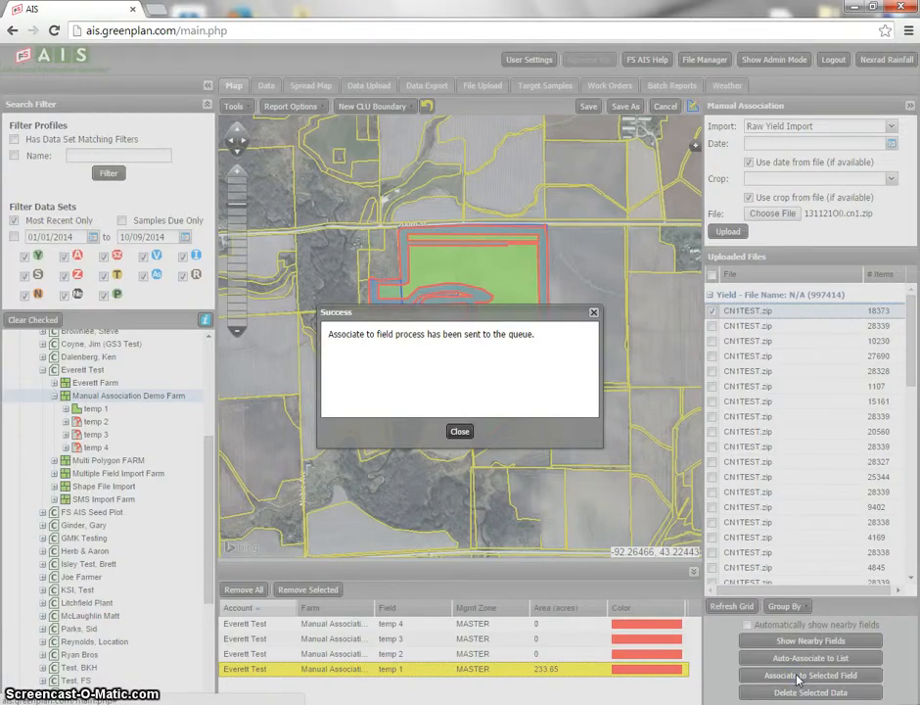
pyautogui.click(458, 431)
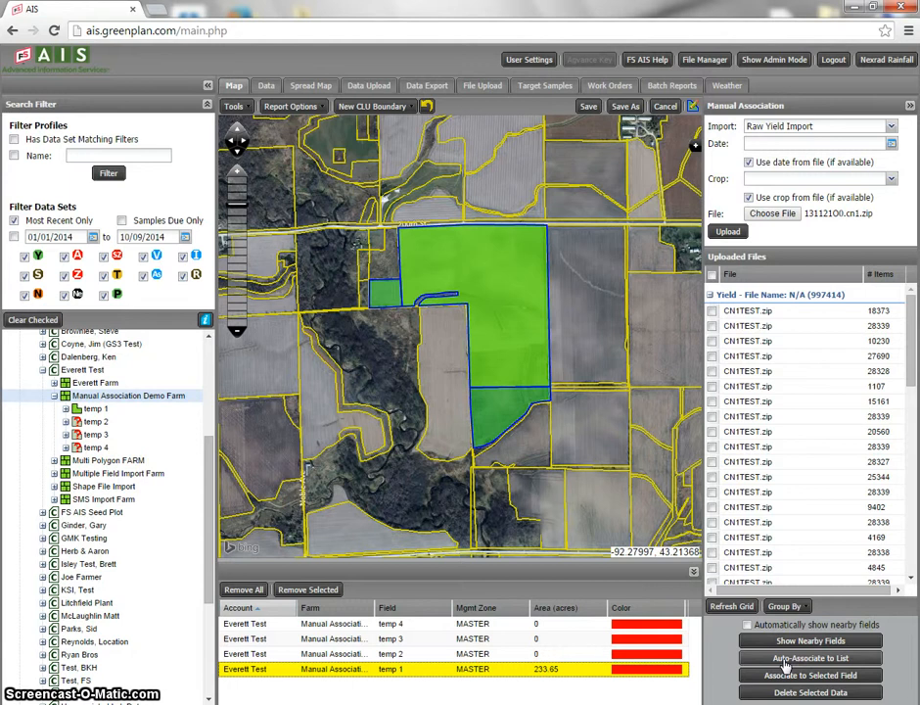
# Preview the first three uploaded yield entries on the map against temp 1's boundary, and hide them again.
pyautogui.click(712, 310)
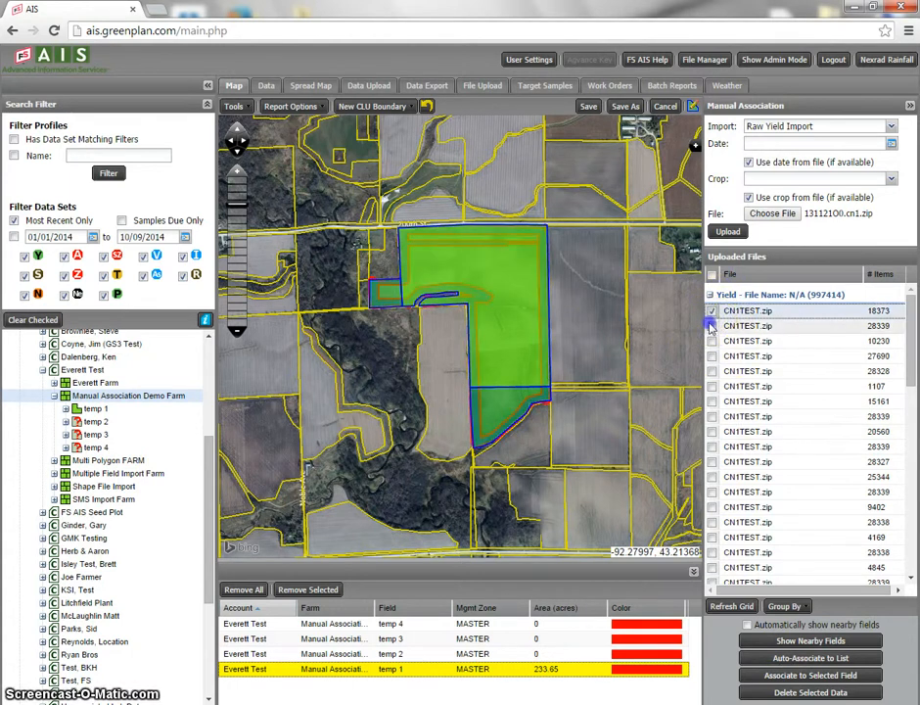
pyautogui.click(712, 326)
pyautogui.click(712, 311)
pyautogui.click(712, 327)
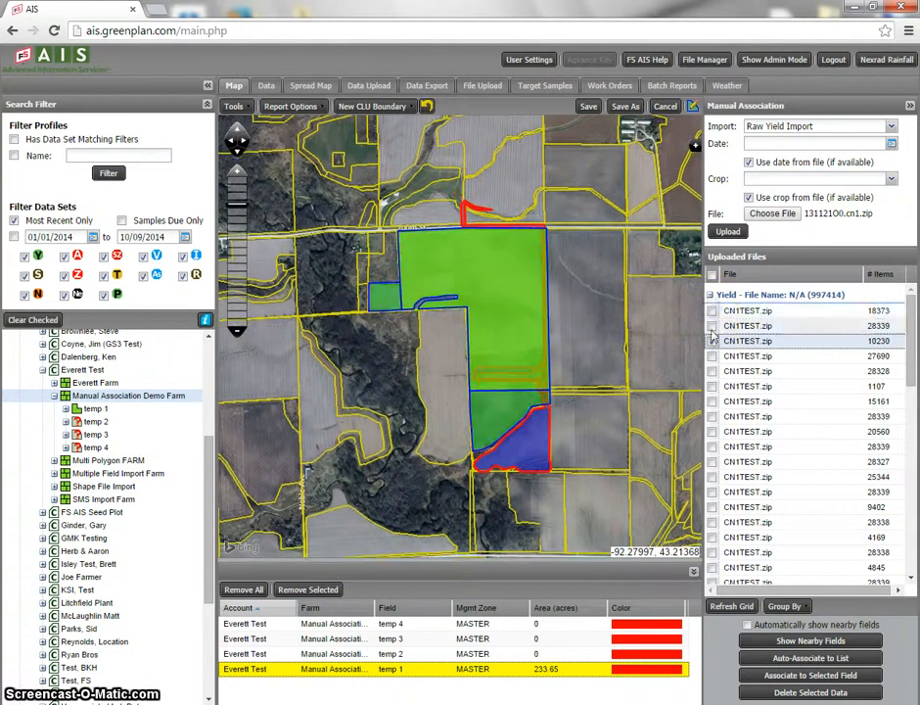
pyautogui.click(712, 340)
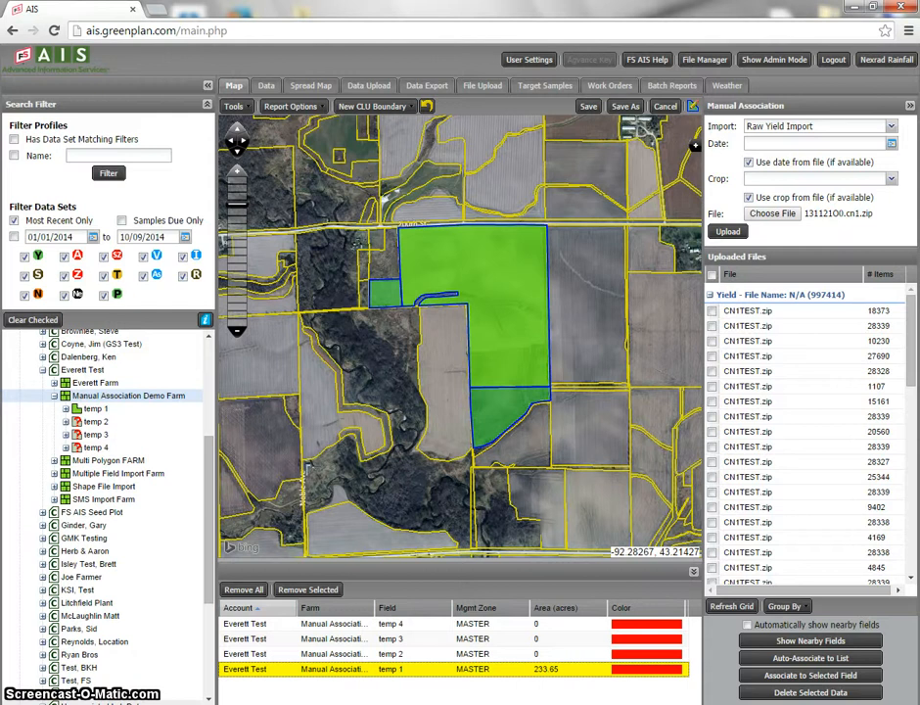
# Expand temp 1 in the farm tree down to its MASTER zone's data sets and dismiss the association results.
pyautogui.click(397, 406)
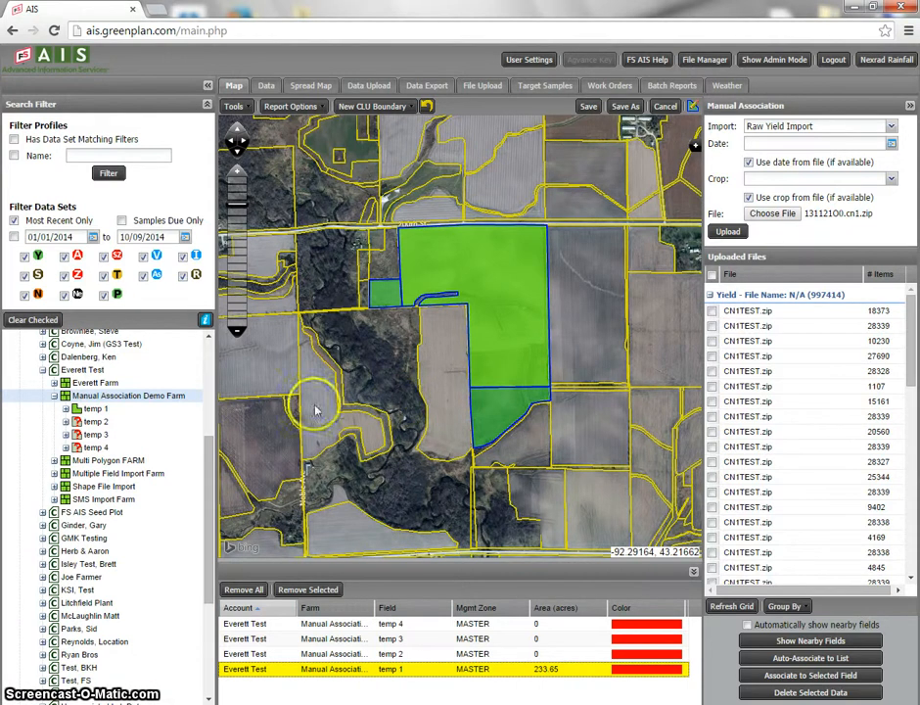
pyautogui.click(65, 408)
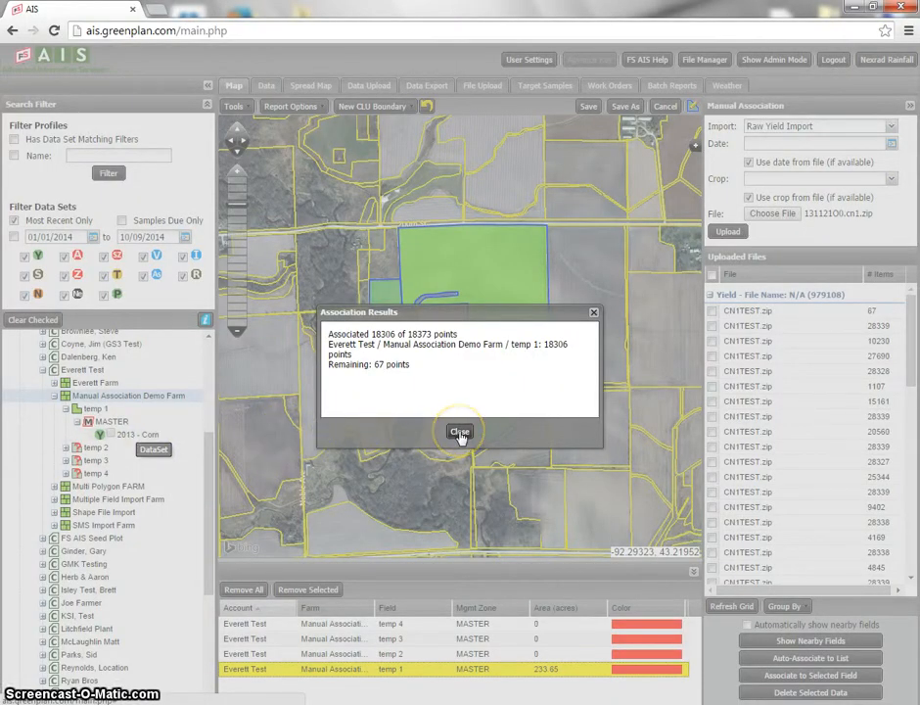
pyautogui.click(460, 433)
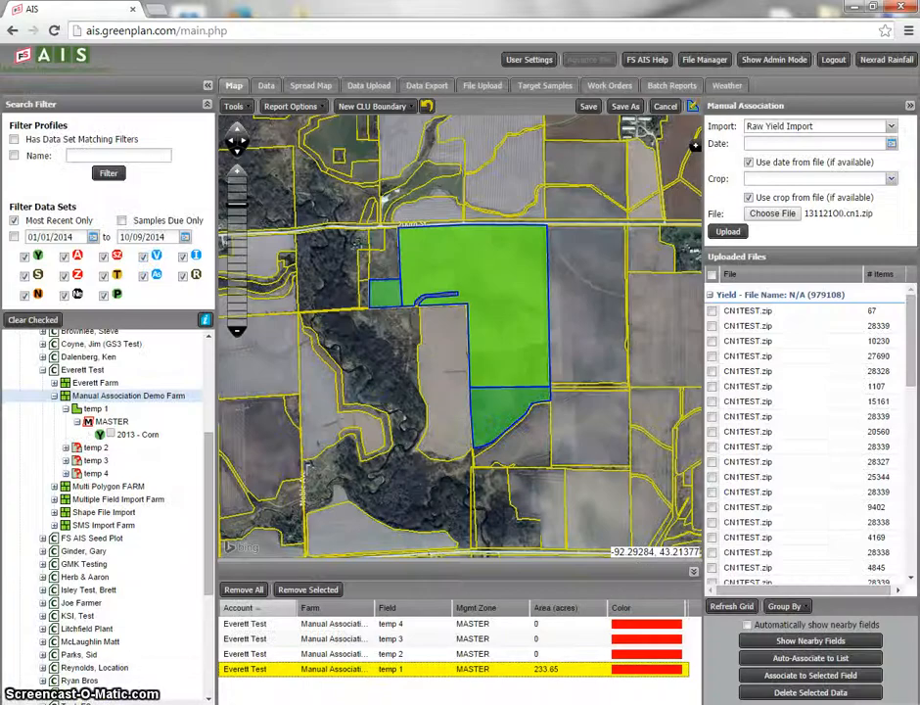